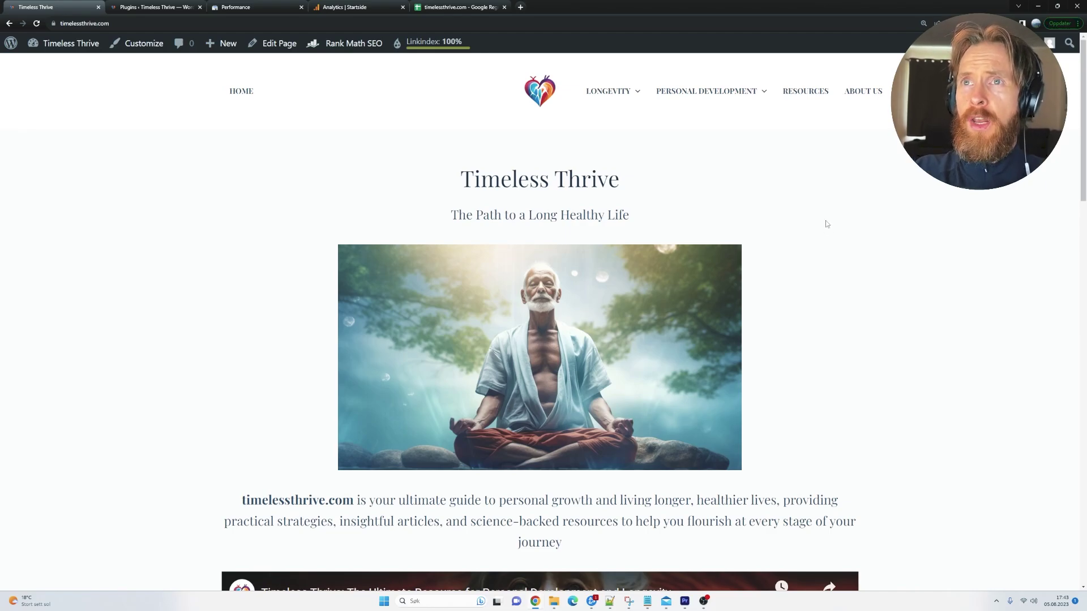
# View the Longevity category page and scroll through its posts
pyautogui.click(613, 95)
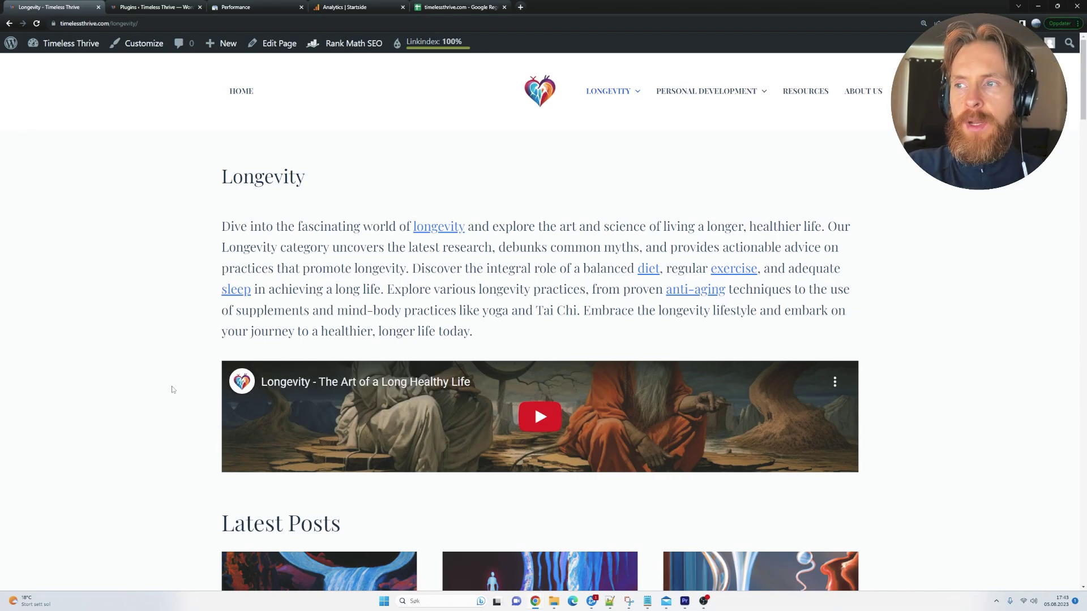
pyautogui.scroll(-10, 101, 357)
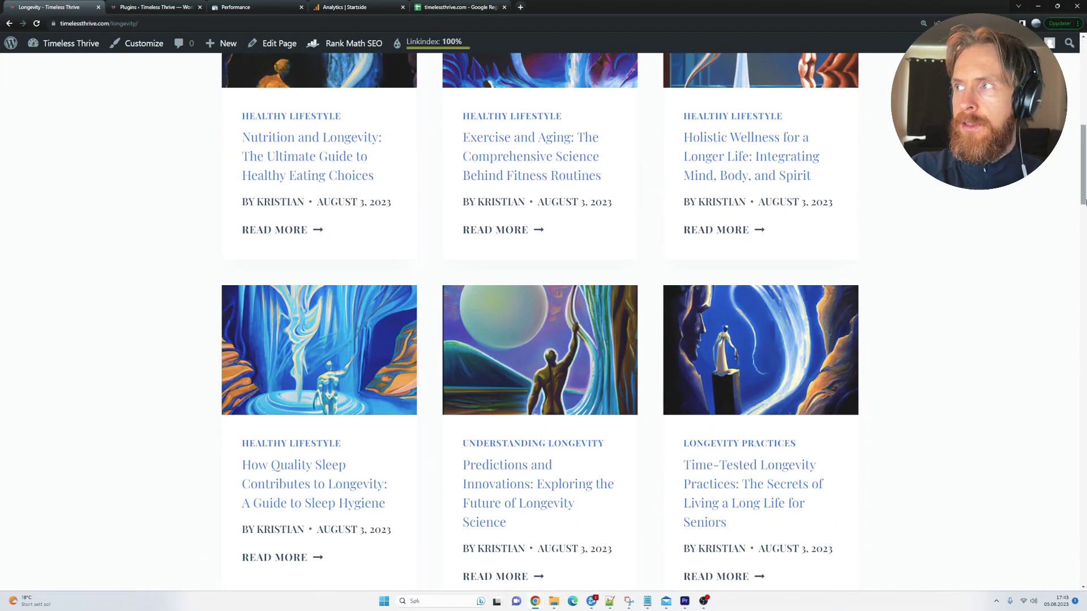
pyautogui.moveTo(1083, 169); pyautogui.dragTo(1083, 85)
# View the Personal Development category page and scroll through its posts
pyautogui.click(706, 91)
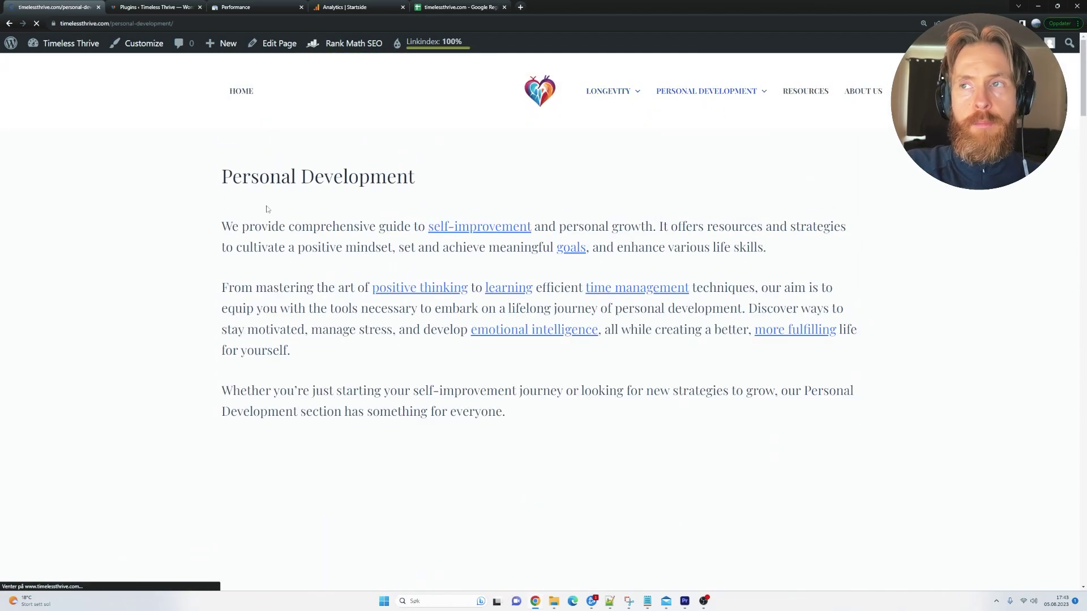
pyautogui.scroll(-5, 206, 208)
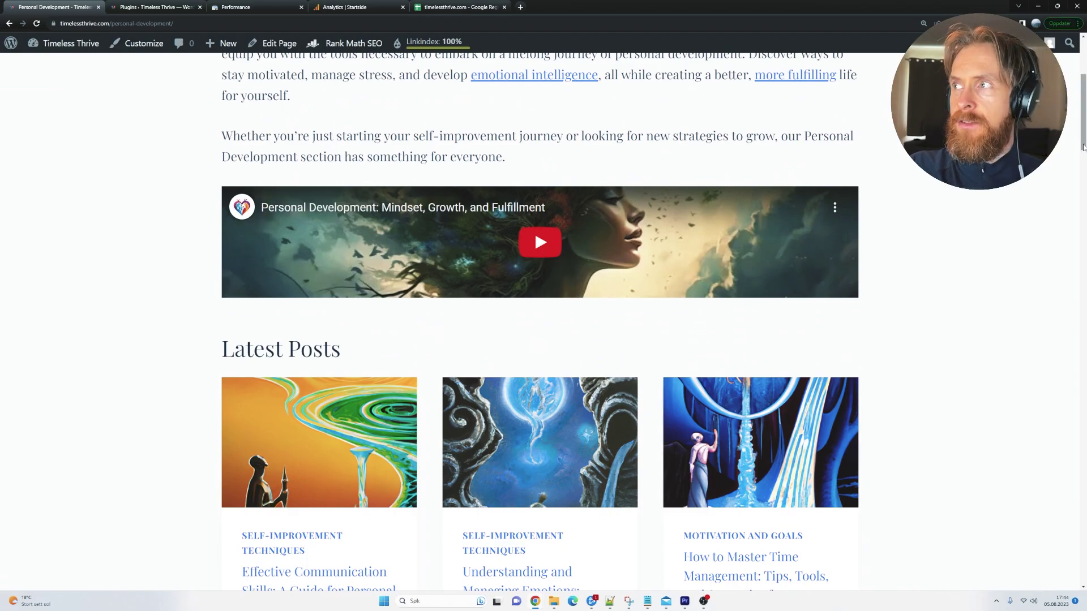
pyautogui.moveTo(1083, 142); pyautogui.dragTo(1084, 106)
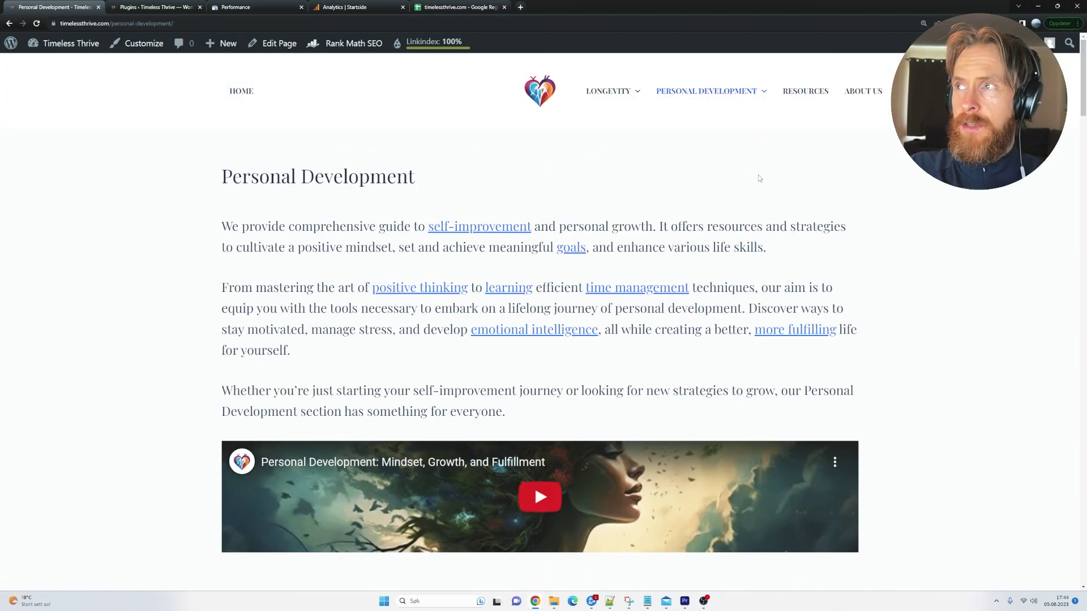
pyautogui.click(460, 6)
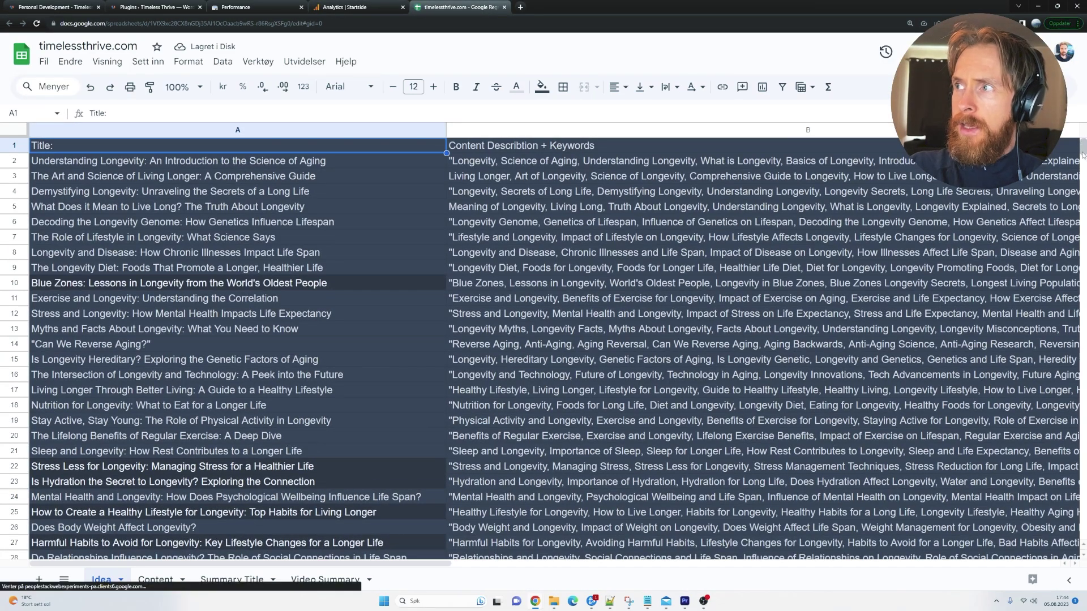
# Scroll through the Idea sheet's article titles and keywords to row 112 and select all its data
pyautogui.moveTo(1083, 144); pyautogui.dragTo(1084, 248)
pyautogui.scroll(20, 237, 306)
pyautogui.hotkey('ctrl', 'a')
pyautogui.scroll(-5, 48, 308)
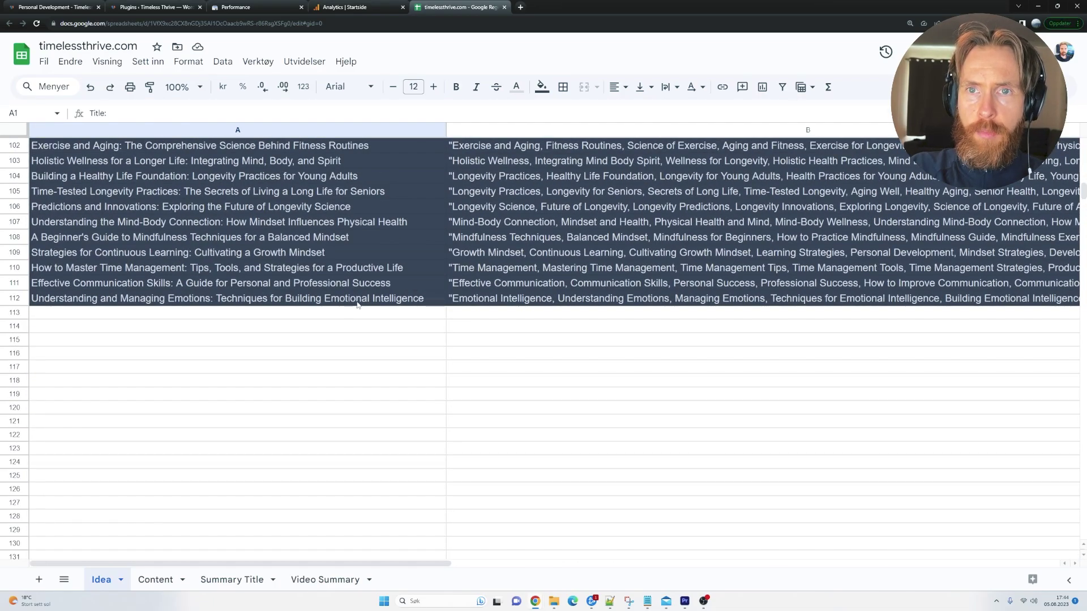
pyautogui.click(170, 7)
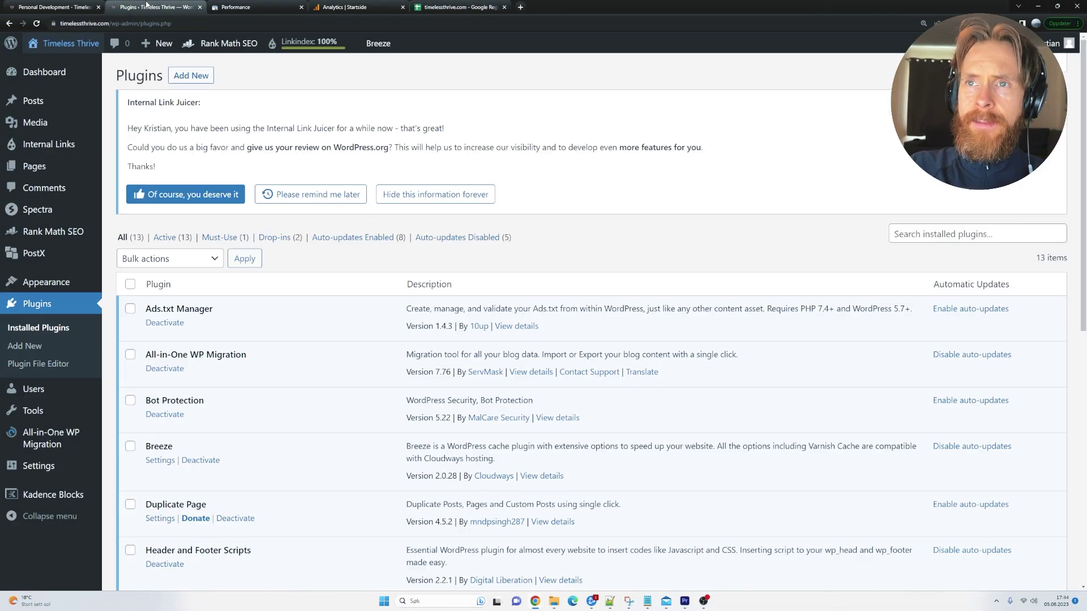
# Review Search Console performance, page indexing with 108 indexed, and the 2 indexed video pages
pyautogui.click(229, 7)
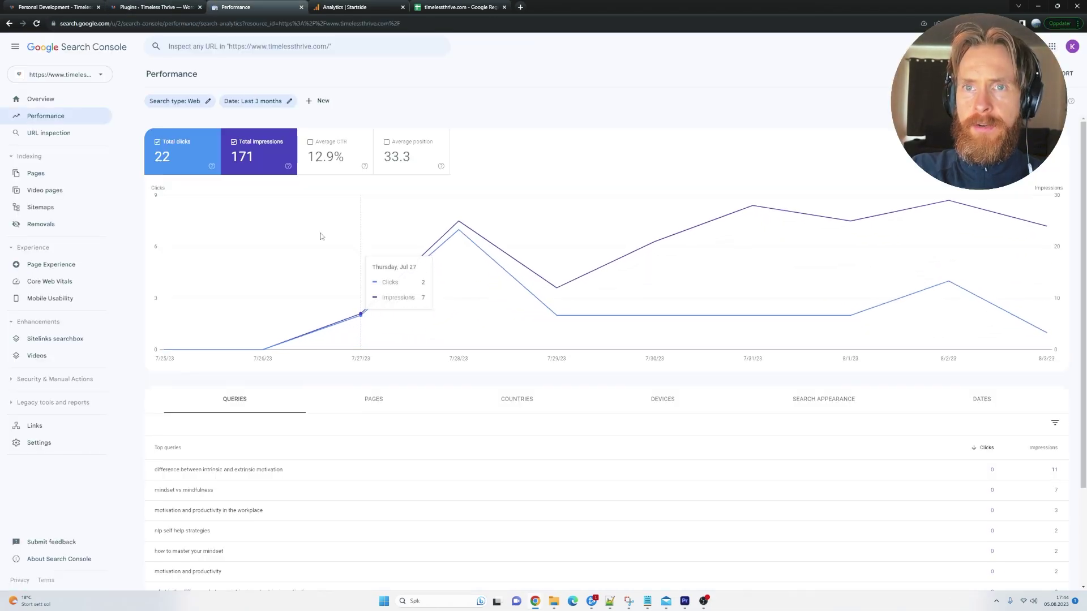
pyautogui.hotkey('ctrl', '-')
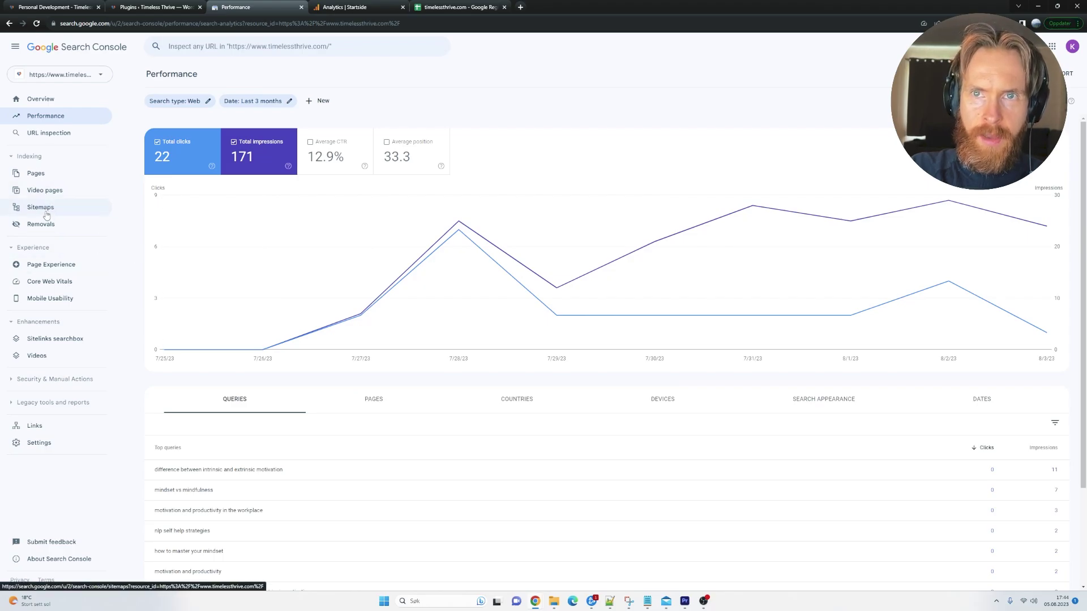
pyautogui.click(48, 175)
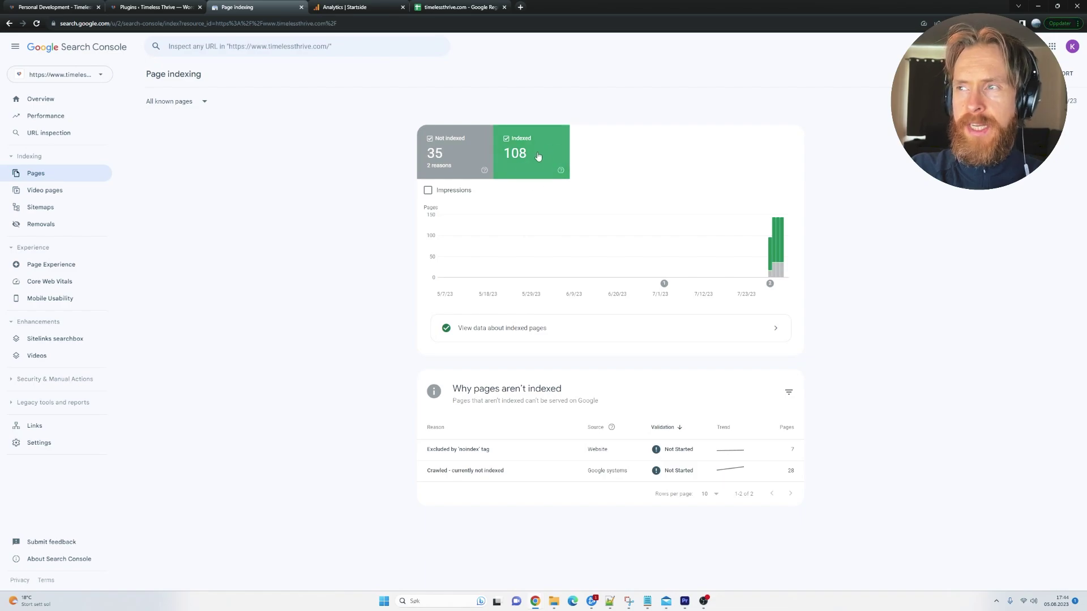
pyautogui.click(45, 191)
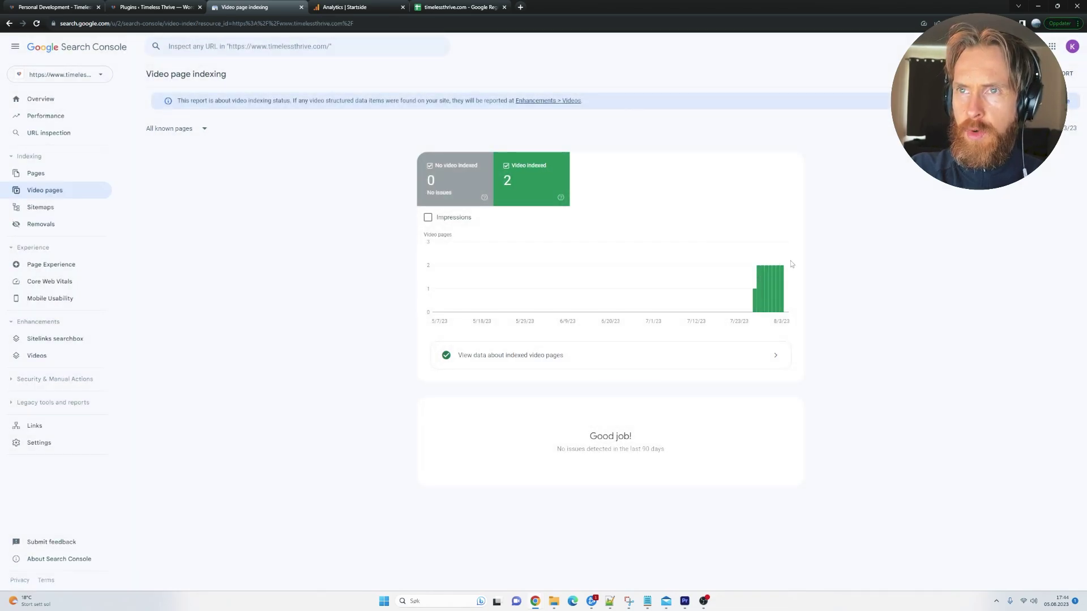
pyautogui.click(329, 7)
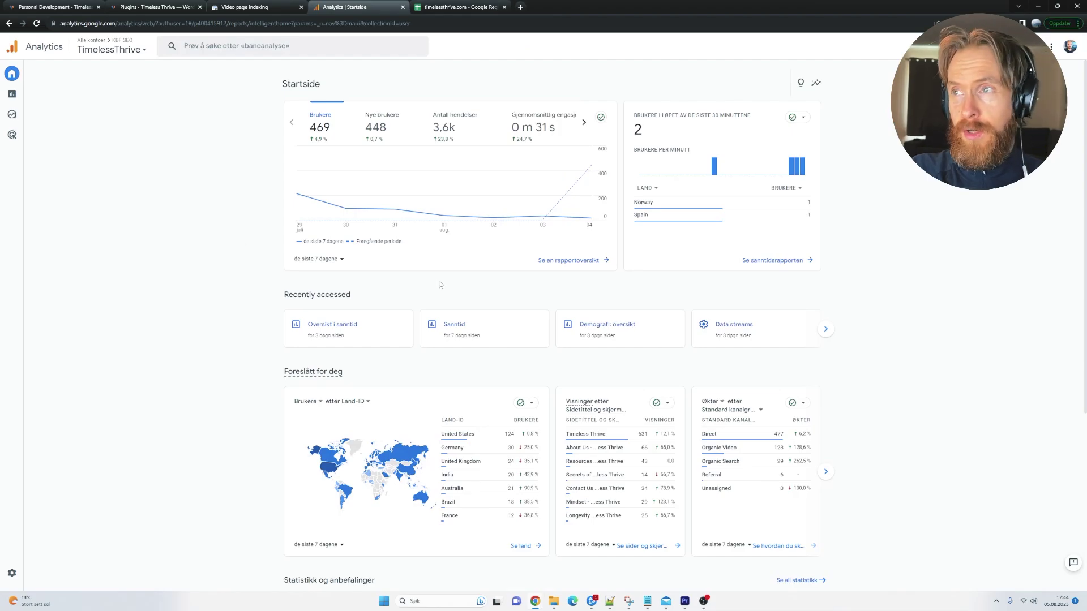
# Enlarge the Analytics home dashboard (469 users) and scroll to the suggested country and channel reports
pyautogui.hotkey('ctrl', '+')
pyautogui.hotkey('ctrl', '+')
pyautogui.hotkey('ctrl', '+')
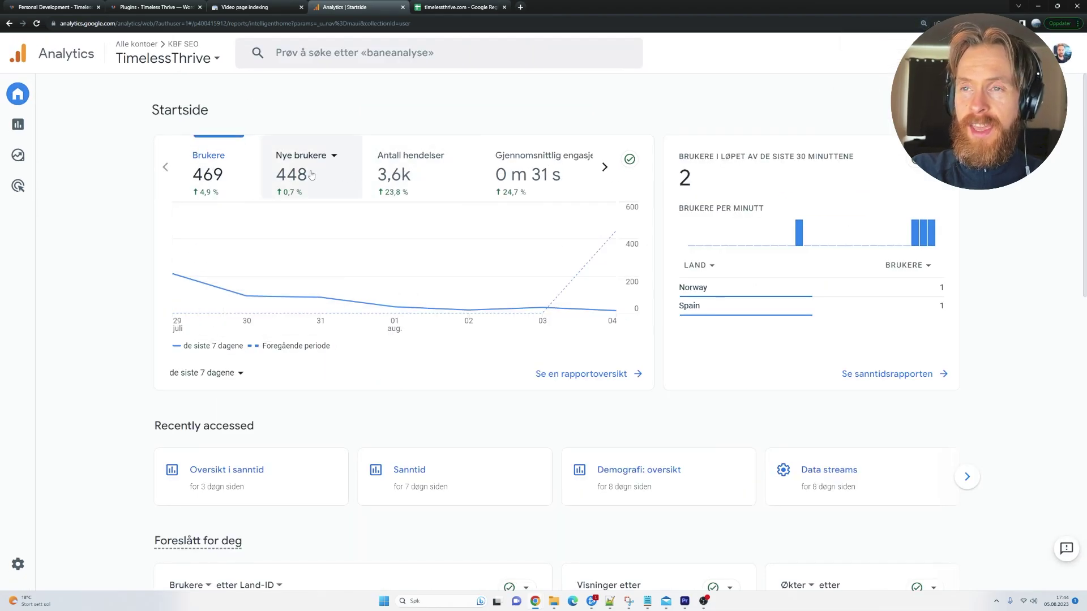
pyautogui.scroll(-3, 139, 328)
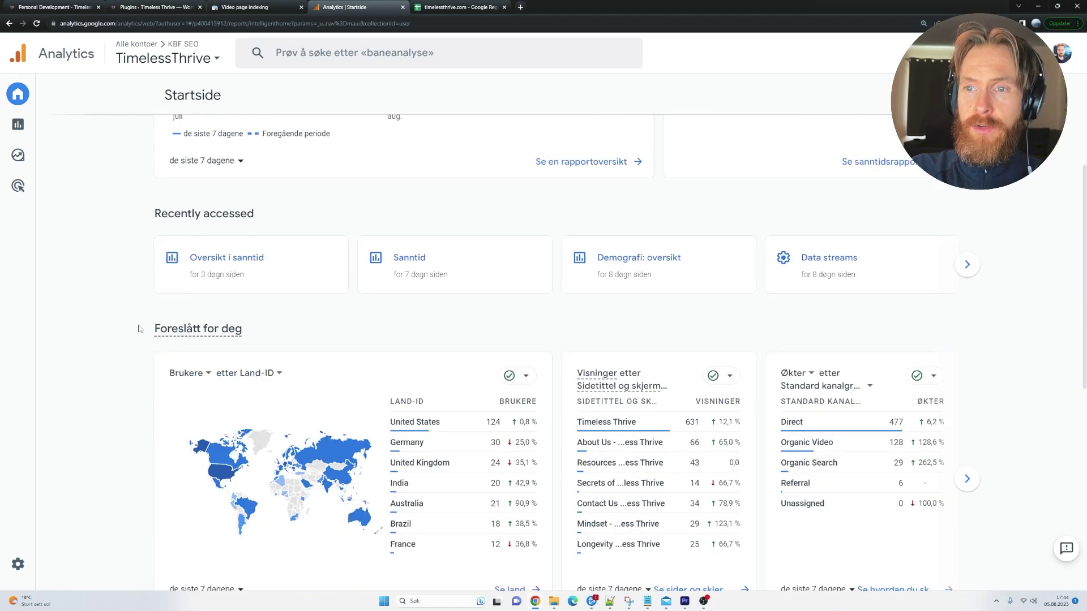
pyautogui.scroll(-3, 226, 334)
pyautogui.scroll(2, 318, 339)
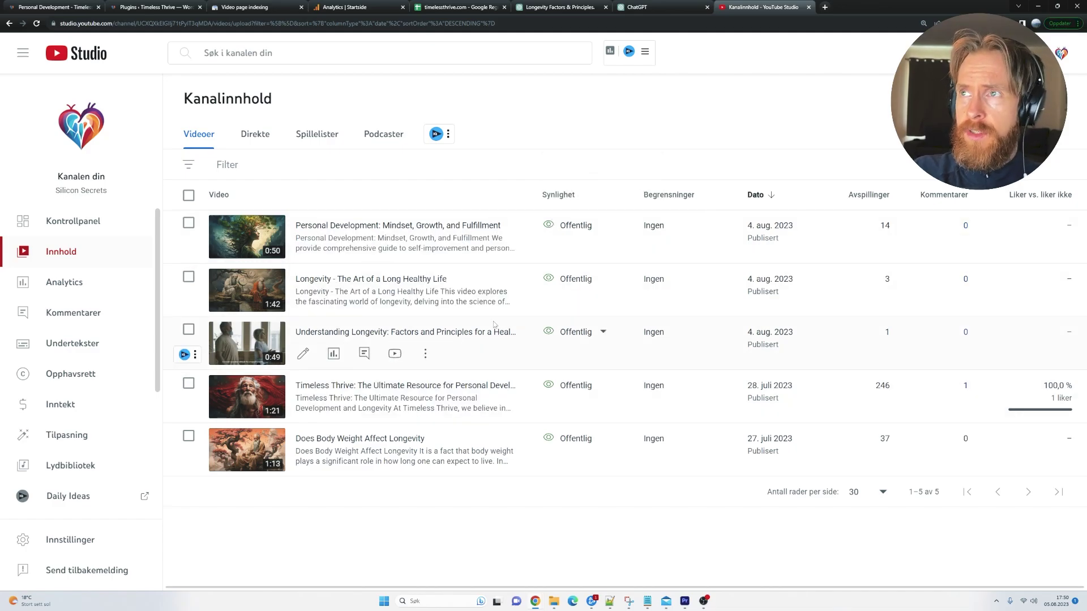
# In ChatGPT, show the enabled plugins including Visla and scroll to the Visla video answer
pyautogui.click(644, 7)
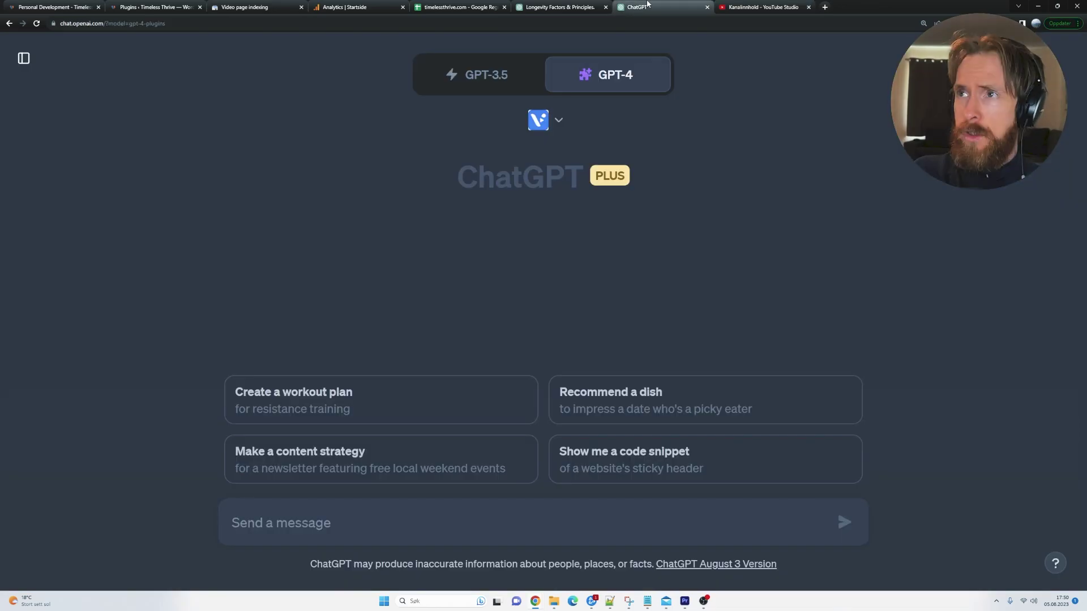
pyautogui.click(549, 120)
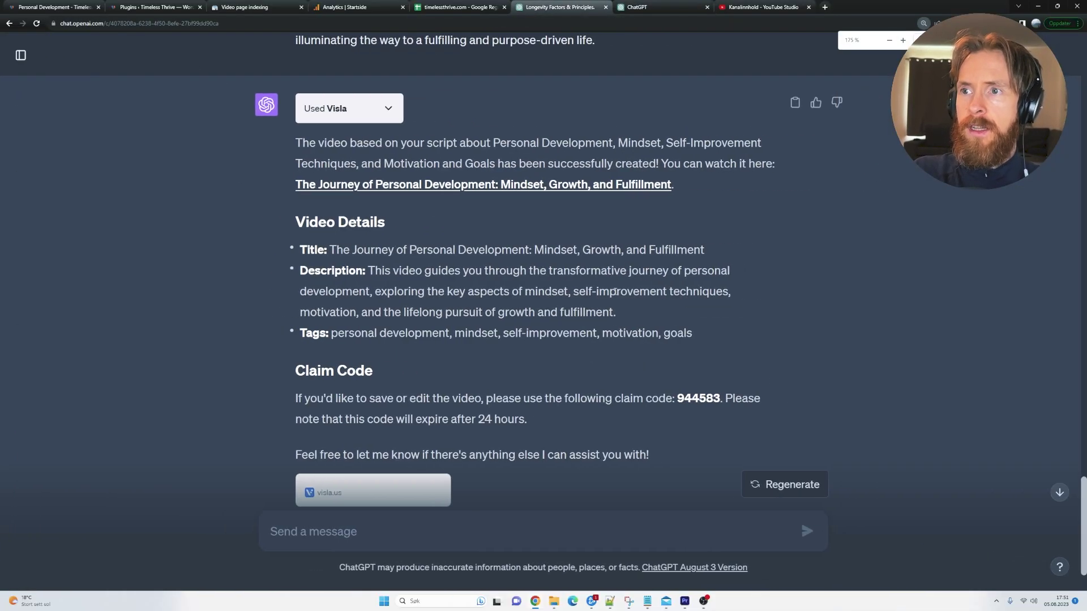
pyautogui.scroll(10, 569, 322)
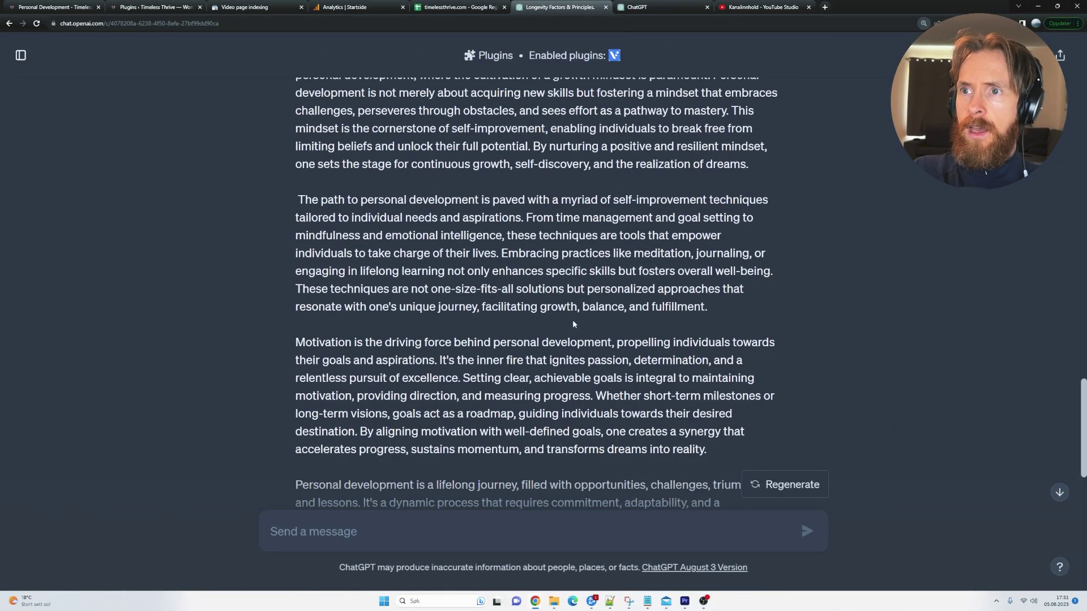
pyautogui.scroll(4, 568, 322)
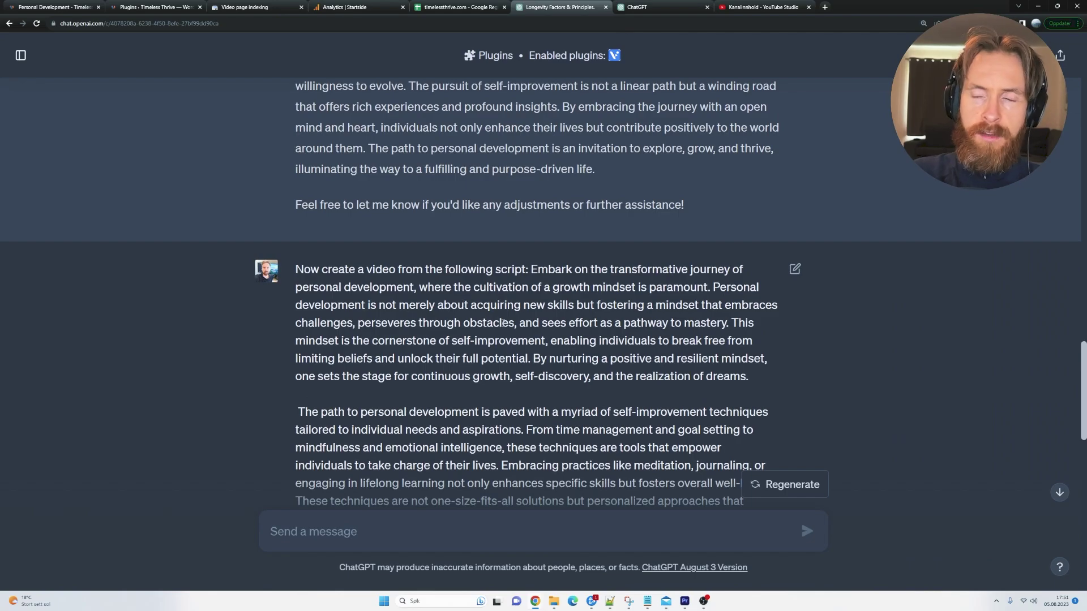
pyautogui.scroll(-12, 717, 376)
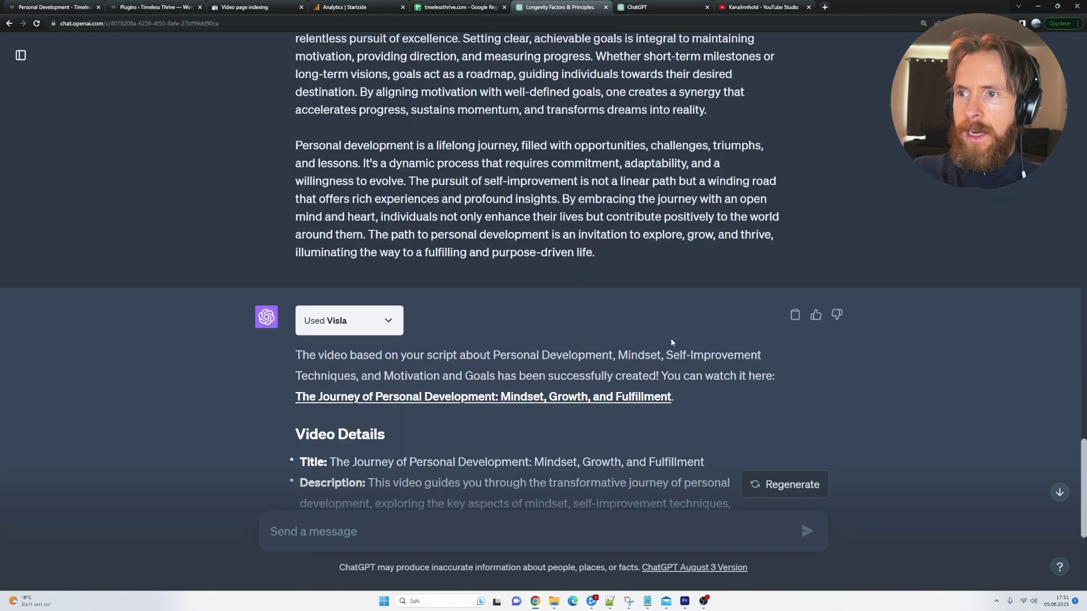
pyautogui.scroll(-3, 717, 376)
pyautogui.middleClick(623, 227)
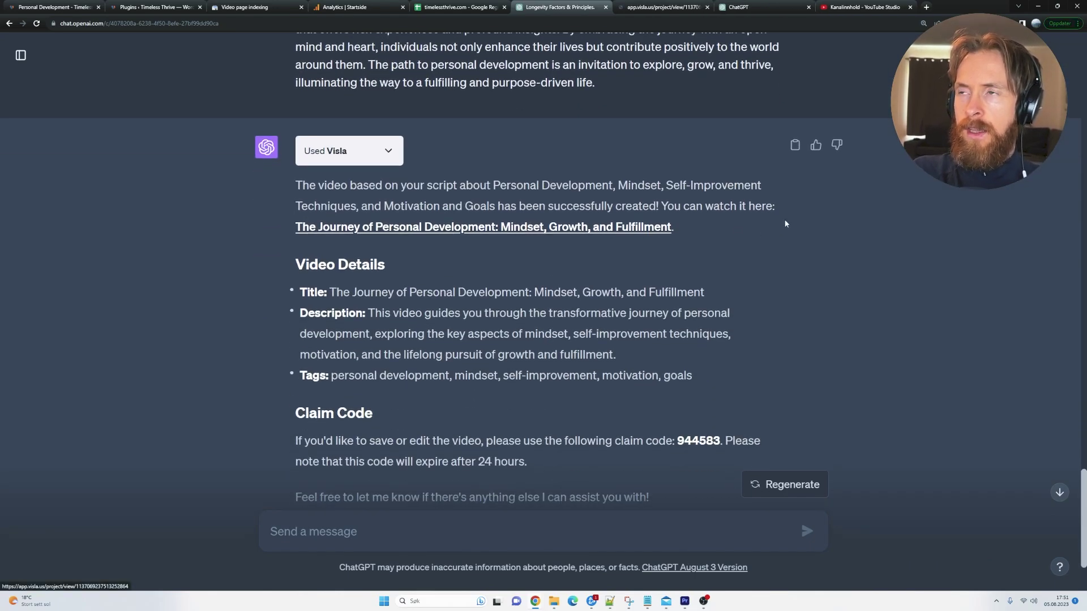
pyautogui.click(652, 4)
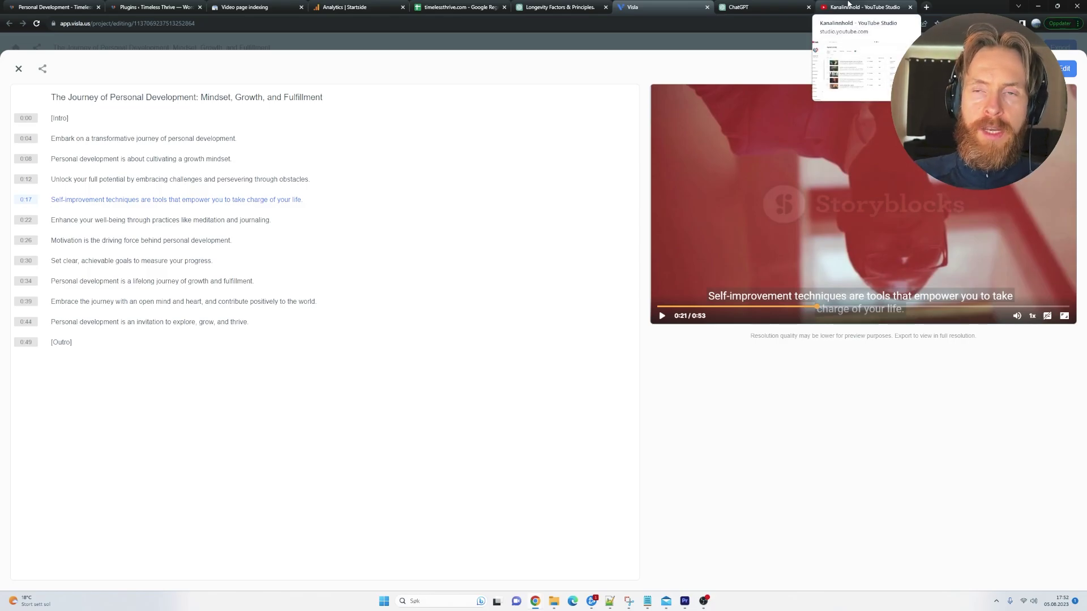
pyautogui.click(557, 6)
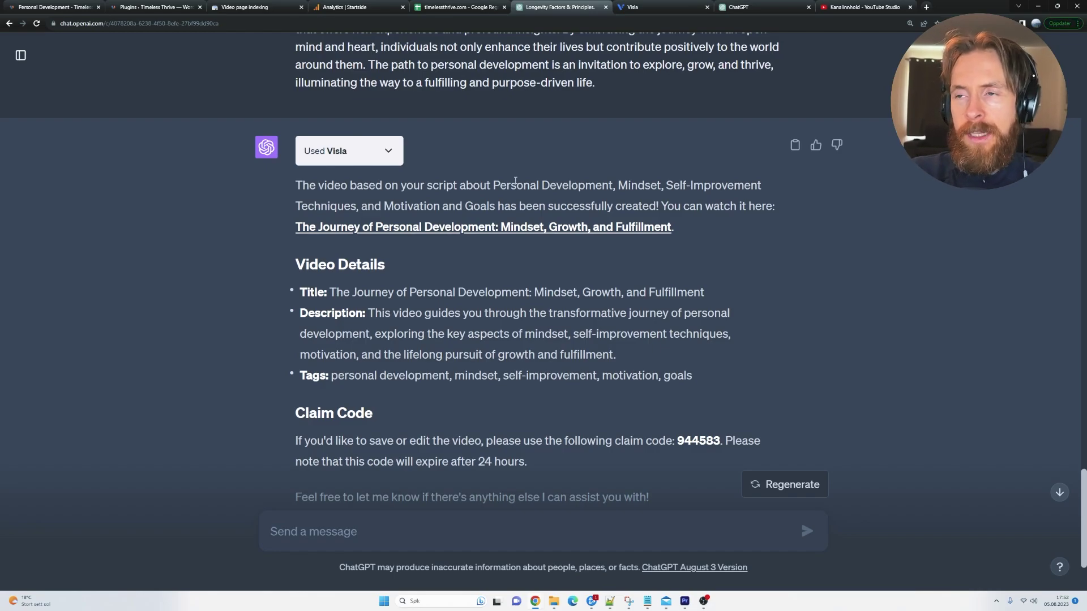
# Check that the GPT-4 plugin list has Visla enabled, then close the list
pyautogui.click(739, 7)
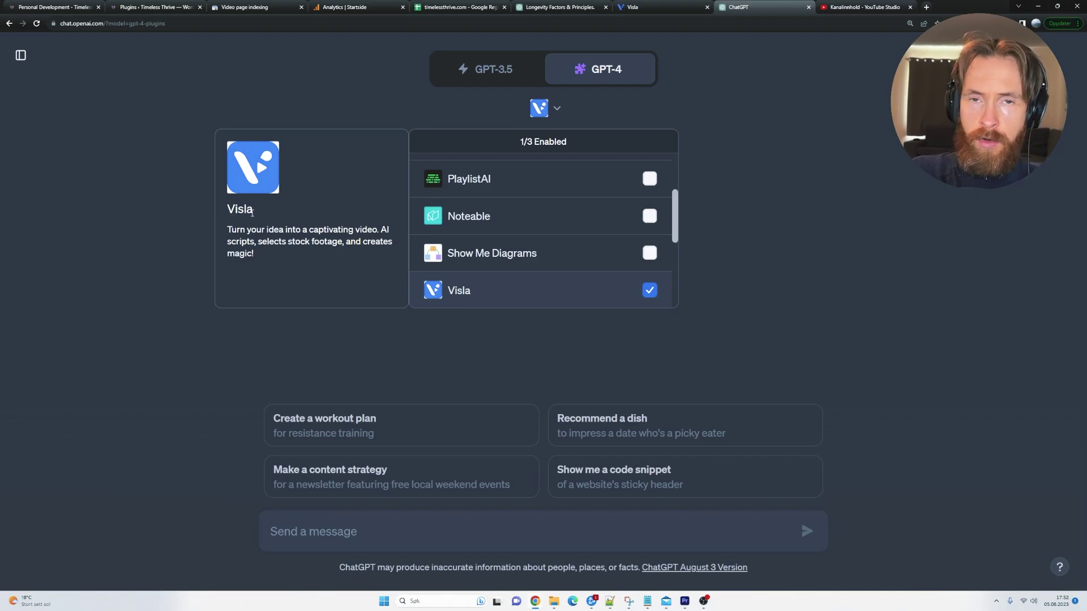
pyautogui.click(148, 242)
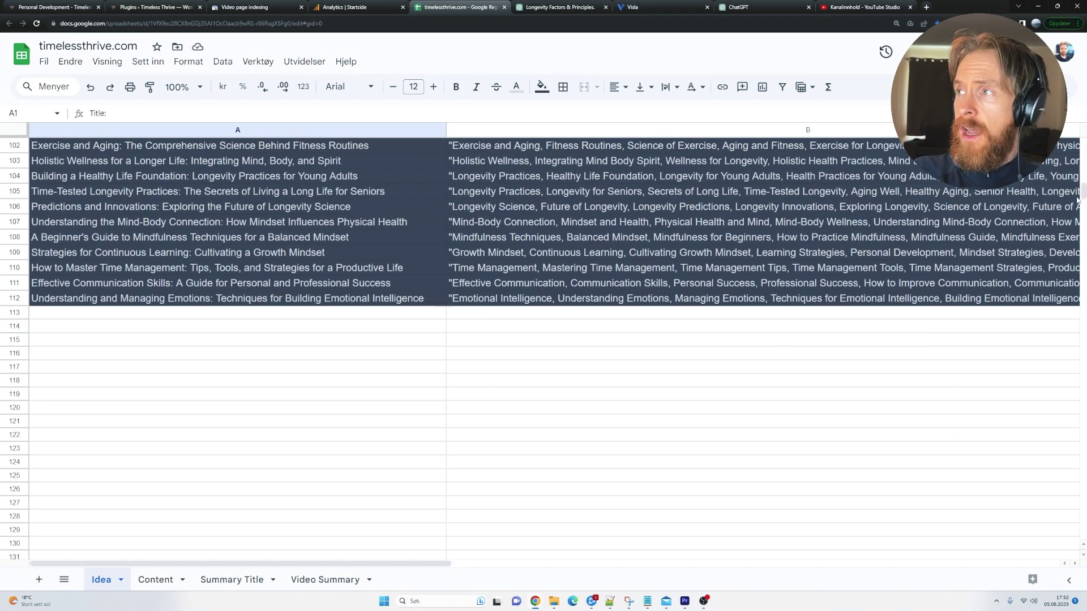
# Scroll the Idea sheet's longevity and self-improvement titles and keyword lists to row 112 and back
pyautogui.scroll(-3, 1077, 200)
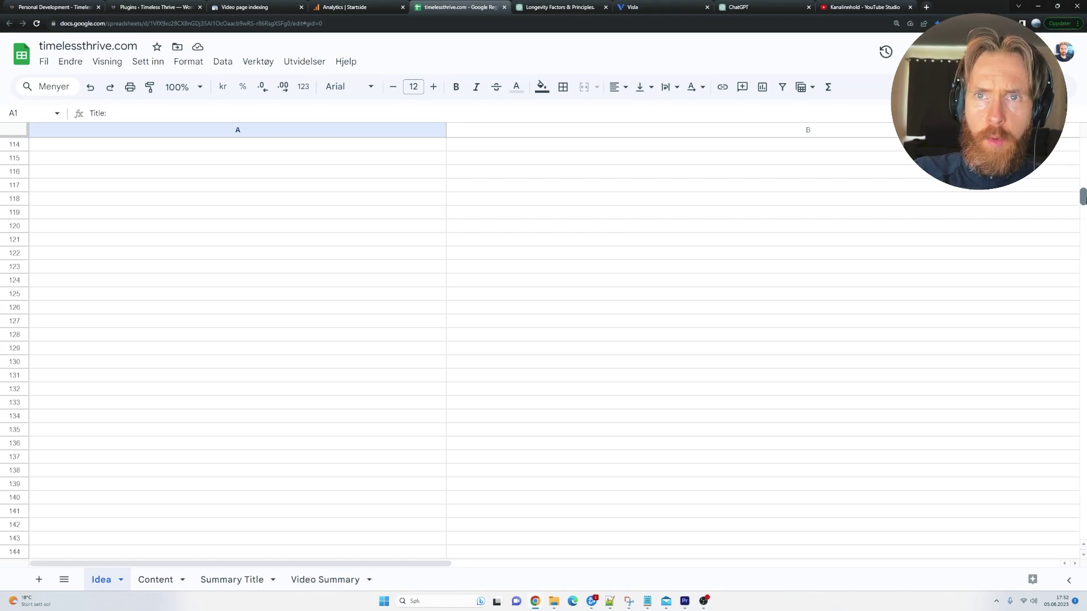
pyautogui.scroll(2, 1022, 198)
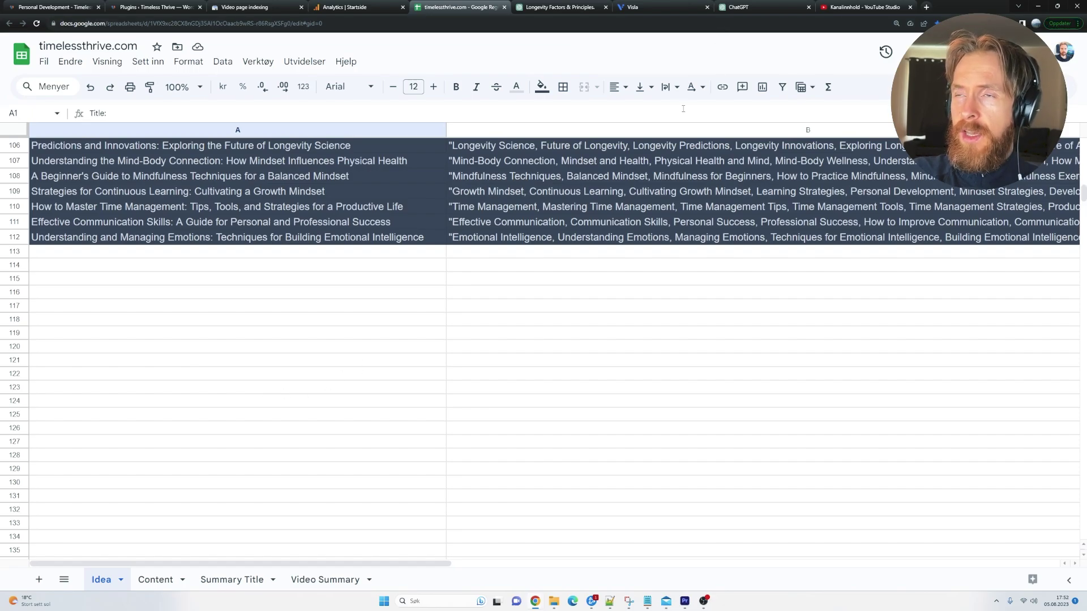
pyautogui.scroll(5, 416, 332)
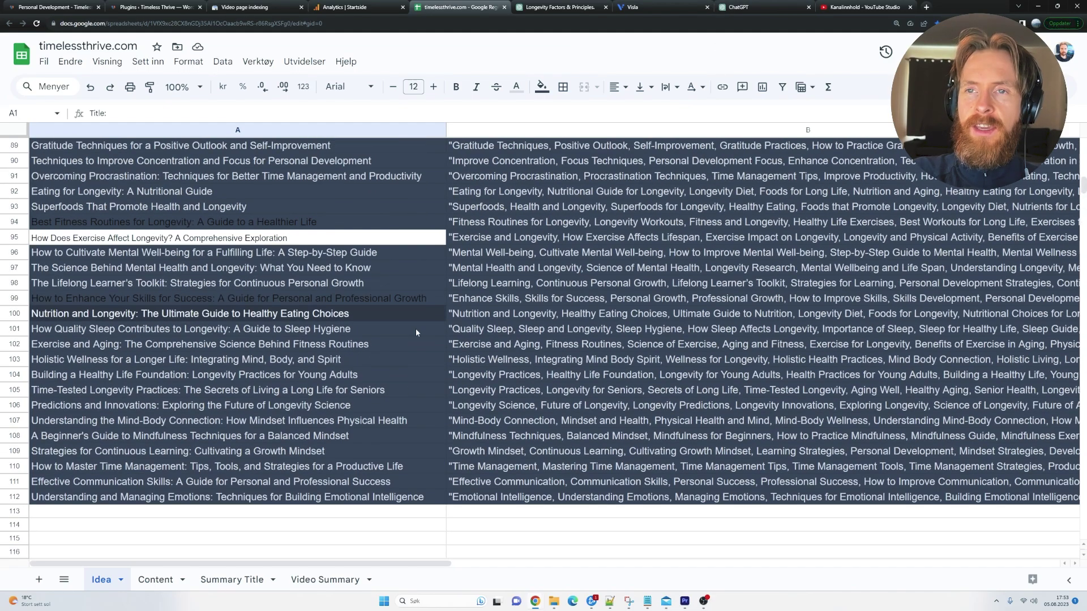
pyautogui.scroll(2, 384, 323)
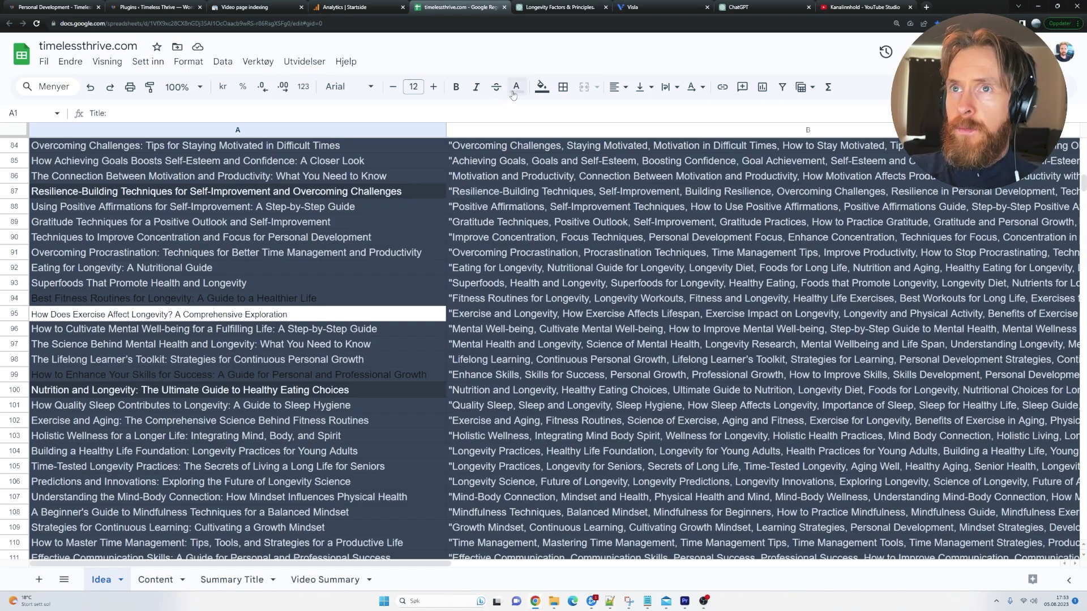
# Open the search performance report and read daily values on the 22-click, 171-impression chart
pyautogui.click(249, 7)
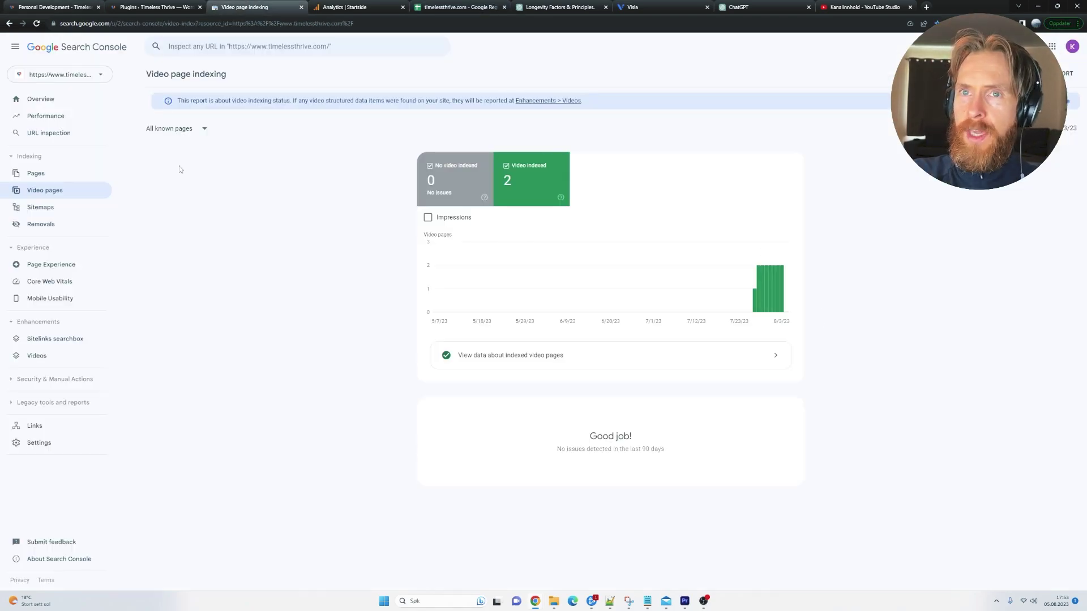
pyautogui.click(39, 115)
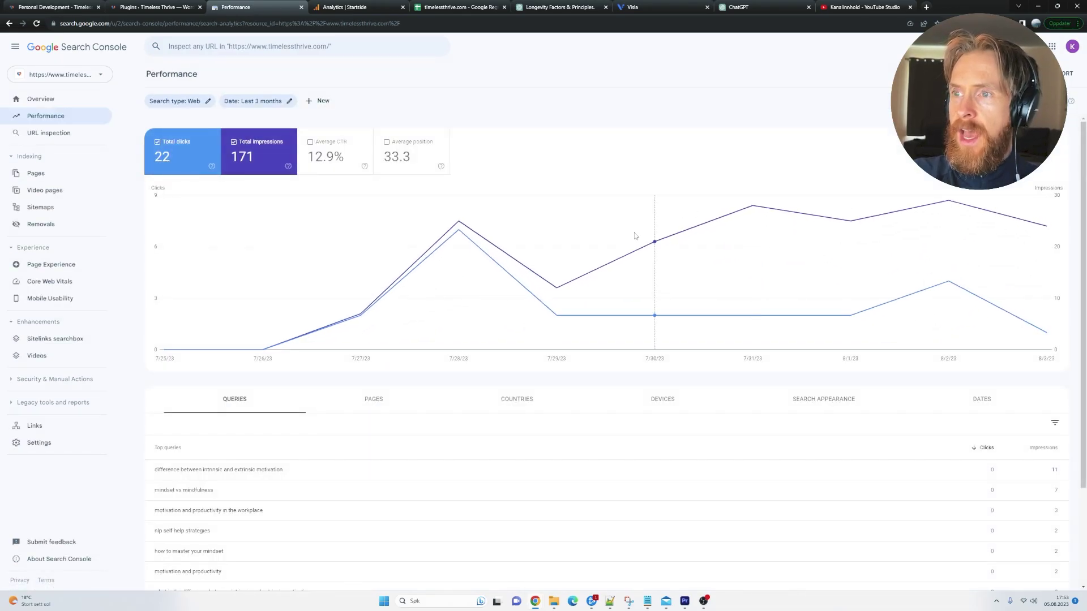
pyautogui.moveTo(548, 251)
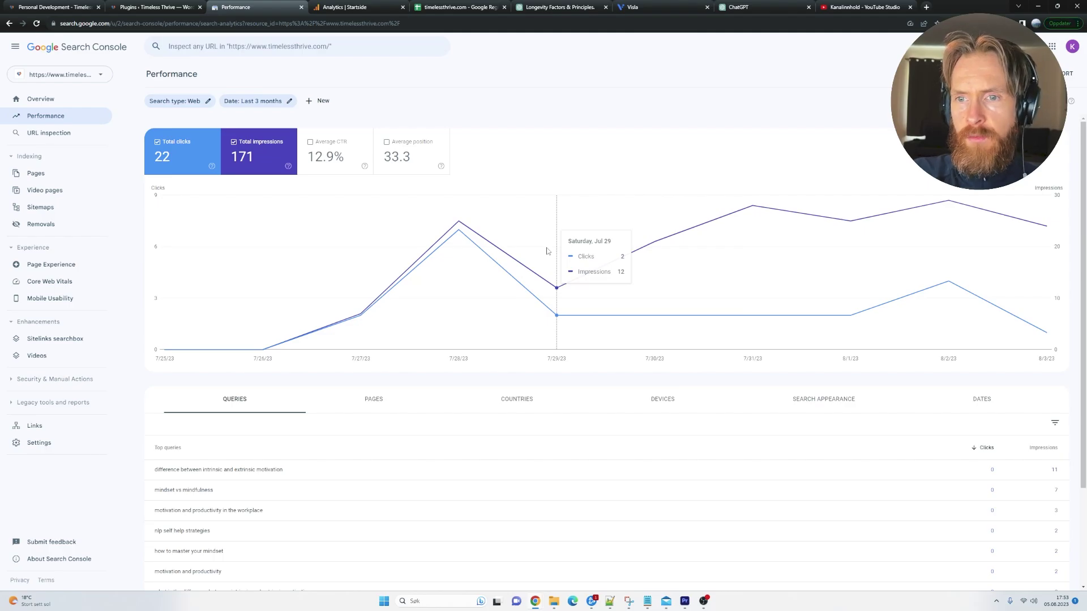
pyautogui.click(860, 7)
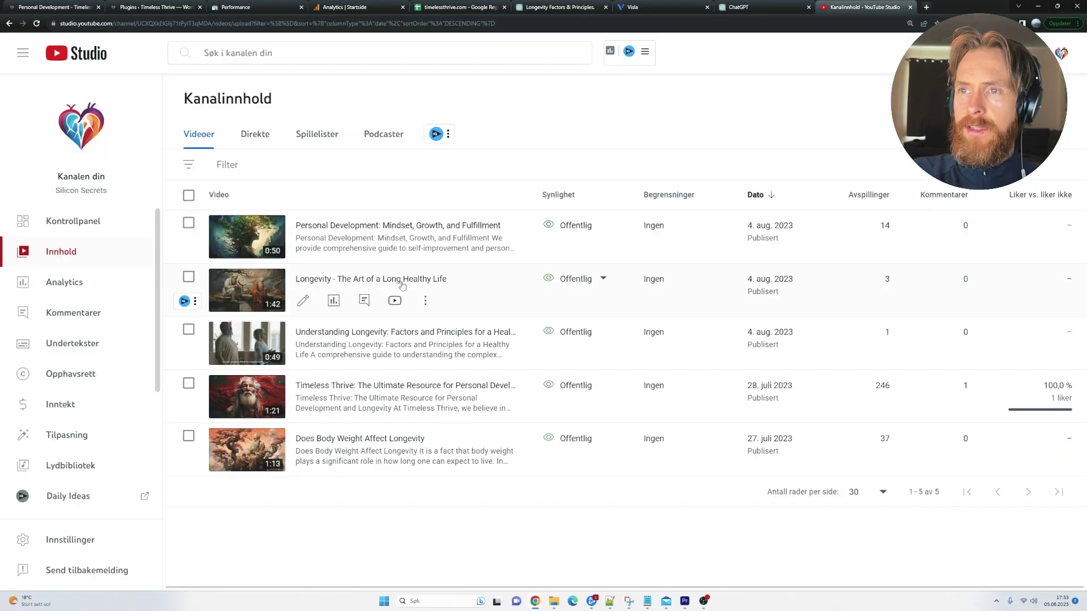